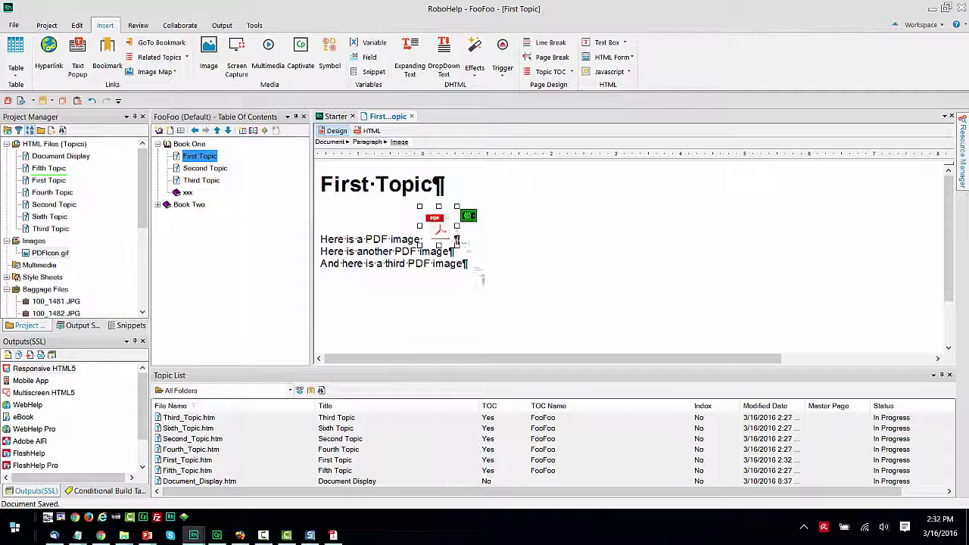
- Paste the copied PDF icon at the end of the second and third lines of First Topic
{"action": "left_click", "coordinate": [478, 248]}
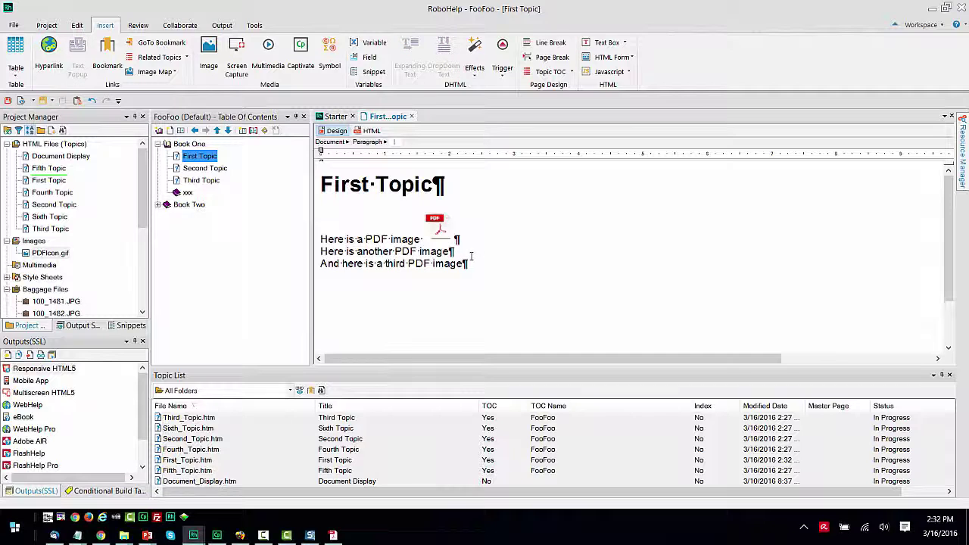
{"action": "key", "text": "ctrl+v"}
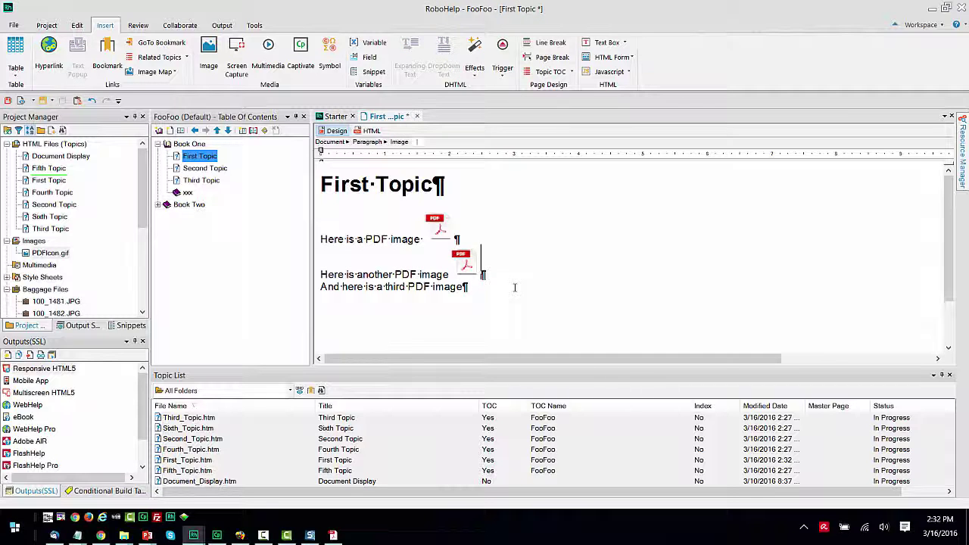
{"action": "key", "text": "ctrl+v"}
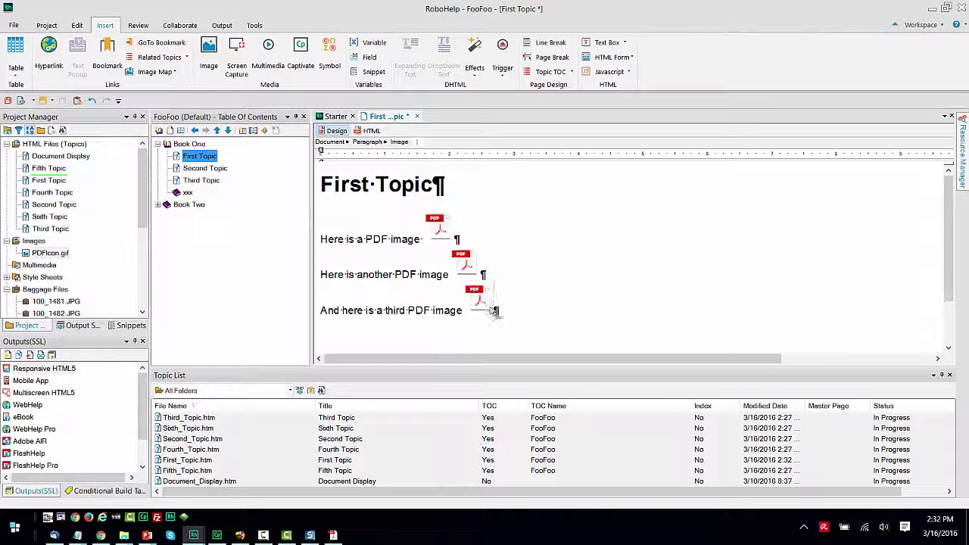
- Inspect the image properties of the first and third PDF icons to compare their source file, leaving the settings as they are
{"action": "left_click", "coordinate": [436, 226]}
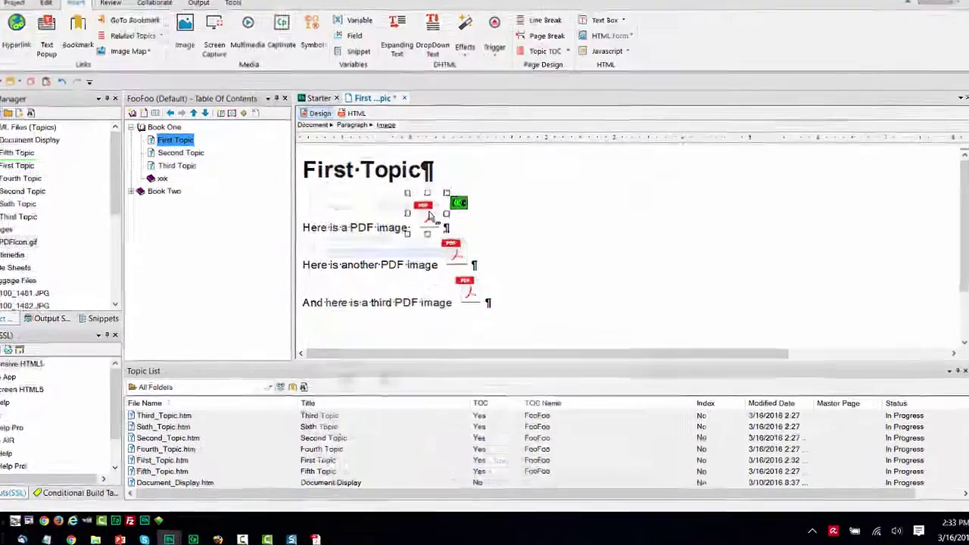
{"action": "double_click", "coordinate": [441, 228]}
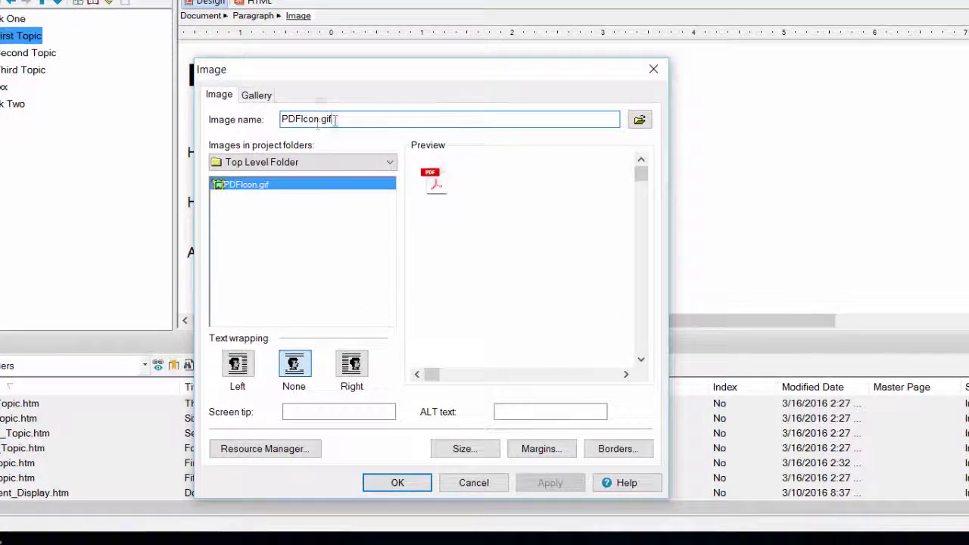
{"action": "left_click", "coordinate": [491, 483]}
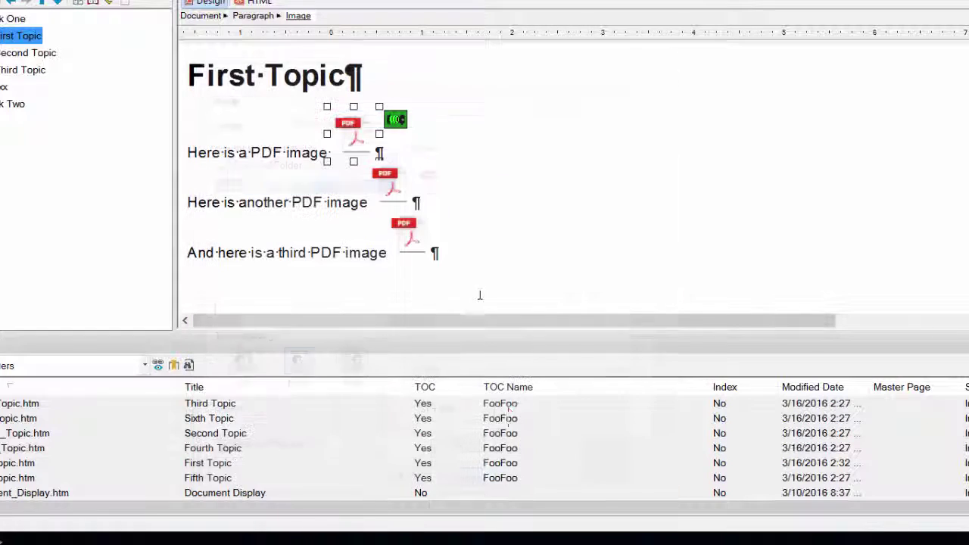
{"action": "left_click", "coordinate": [407, 231]}
{"action": "double_click", "coordinate": [408, 231]}
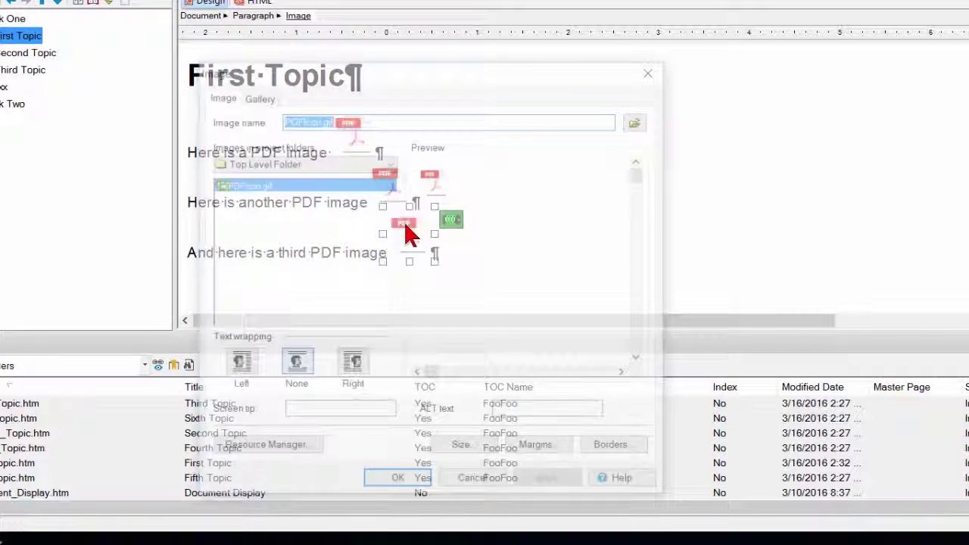
{"action": "left_click", "coordinate": [492, 486]}
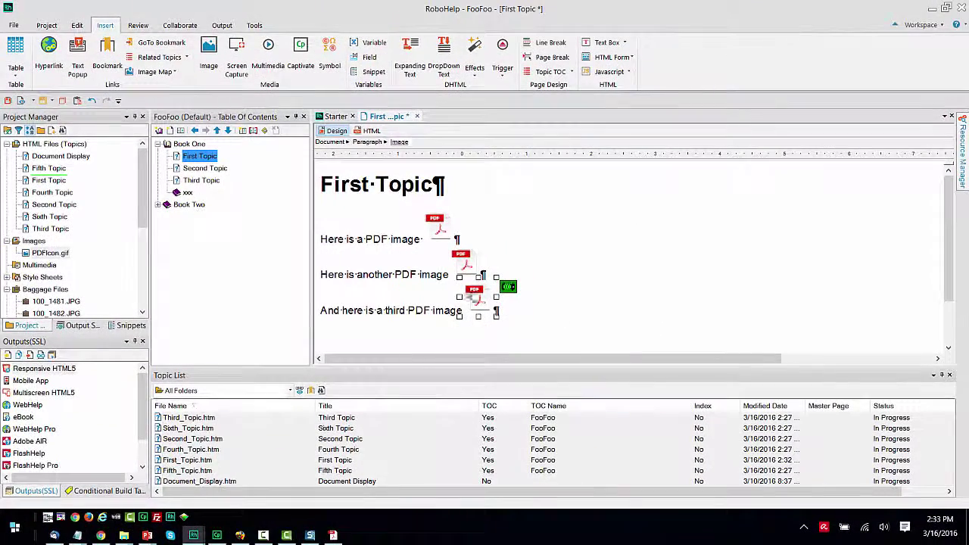
{"action": "left_click", "coordinate": [562, 255]}
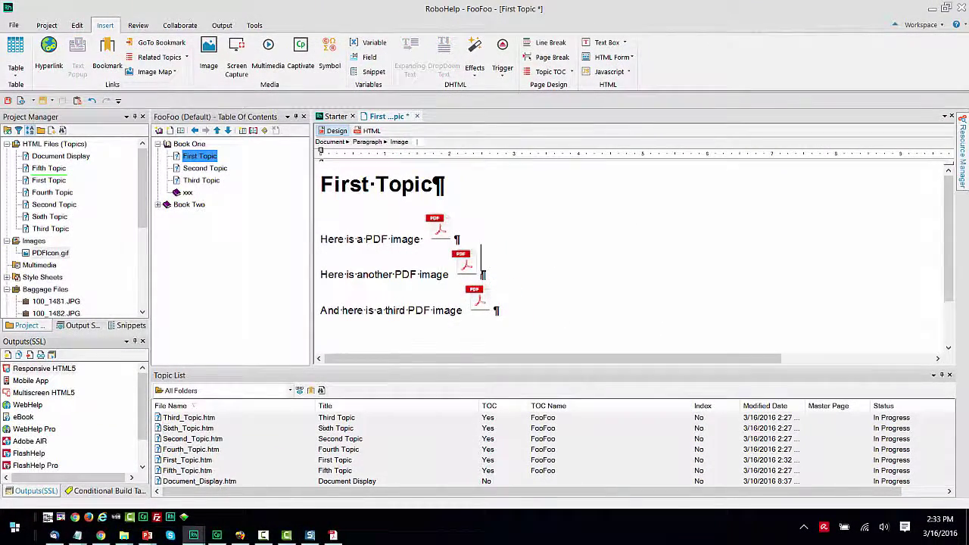
- Hyperlink the first PDF icon to the baggage file 27Videos.pdf, copying the file name from the project's baggage files
{"action": "left_click", "coordinate": [437, 226]}
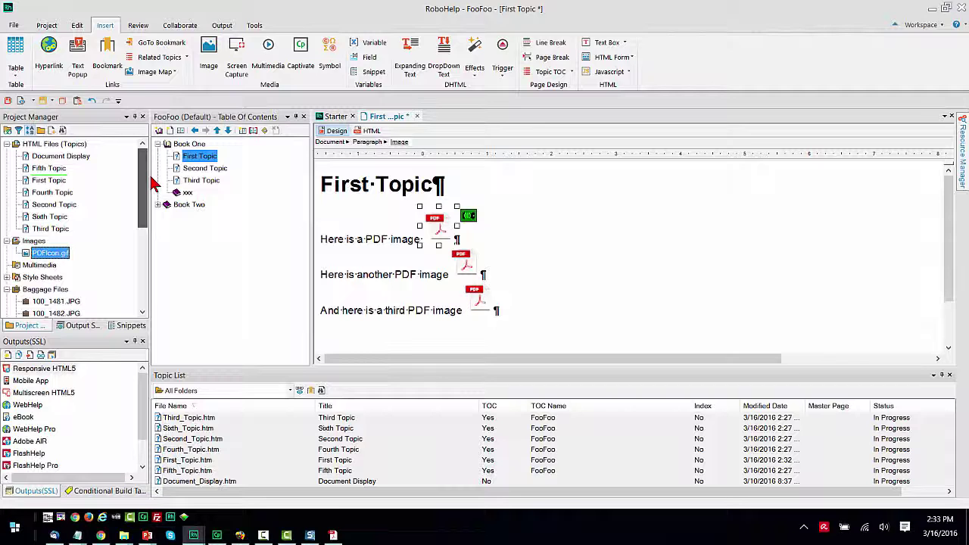
{"action": "left_click_drag", "start_coordinate": [152, 186], "coordinate": [149, 252]}
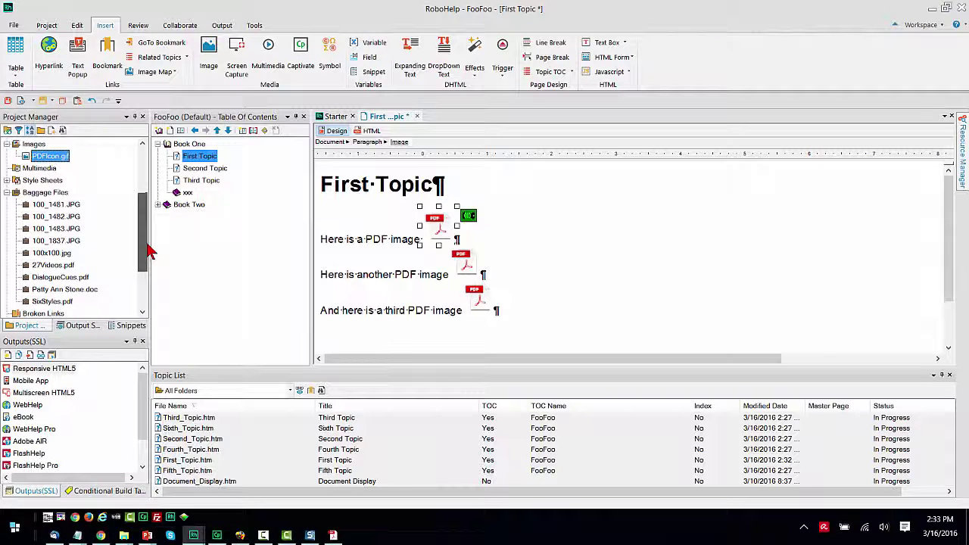
{"action": "left_click", "coordinate": [45, 265]}
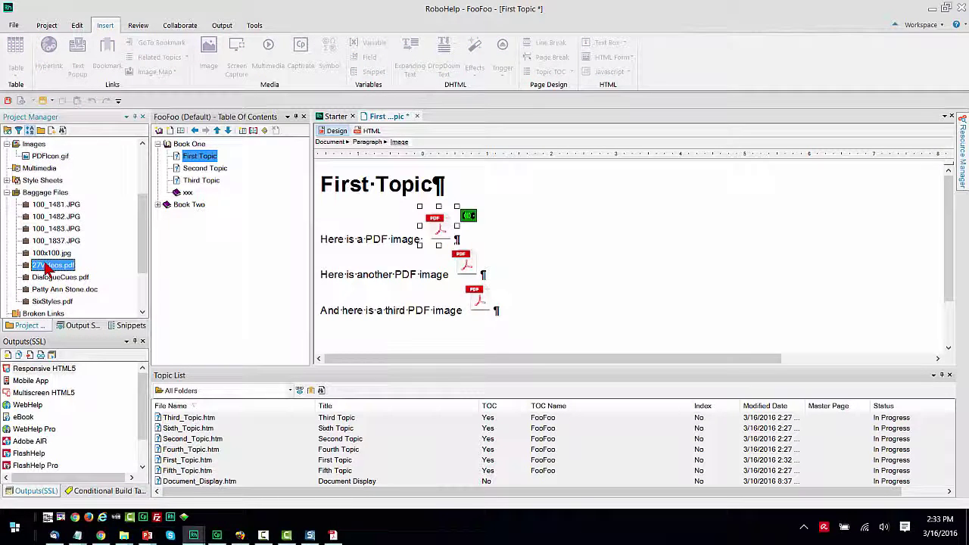
{"action": "key", "text": "F2"}
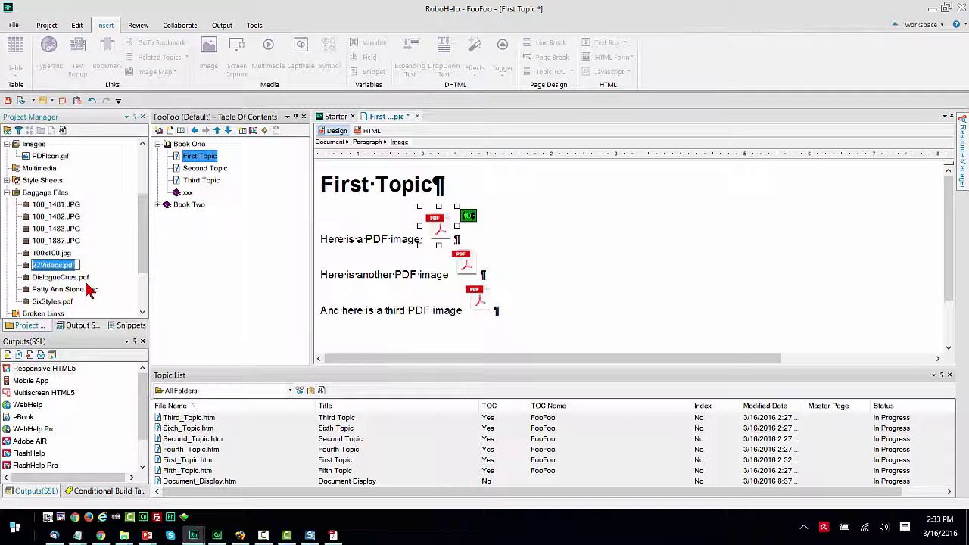
{"action": "left_click", "coordinate": [436, 238]}
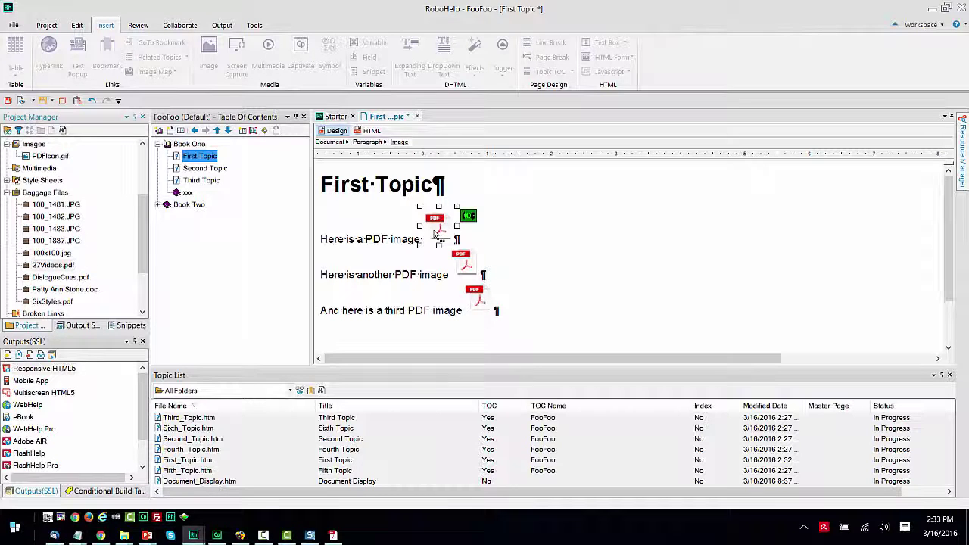
{"action": "right_click", "coordinate": [442, 239]}
{"action": "mouse_move", "coordinate": [447, 245]}
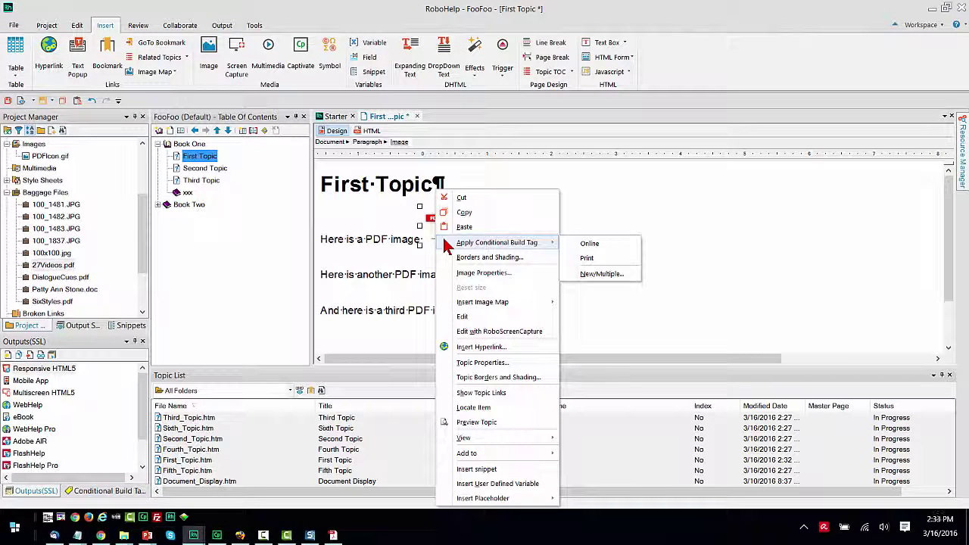
{"action": "left_click", "coordinate": [463, 347]}
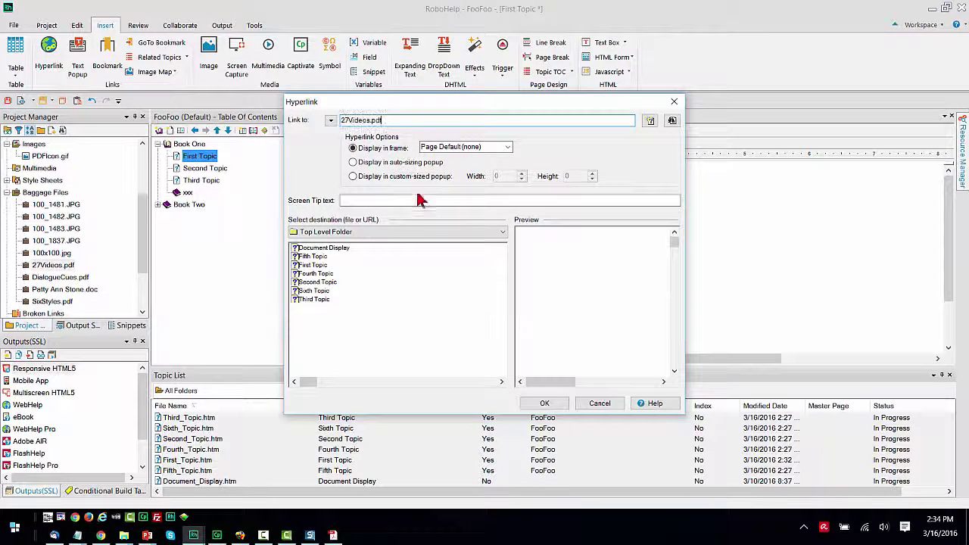
{"action": "left_click", "coordinate": [547, 404]}
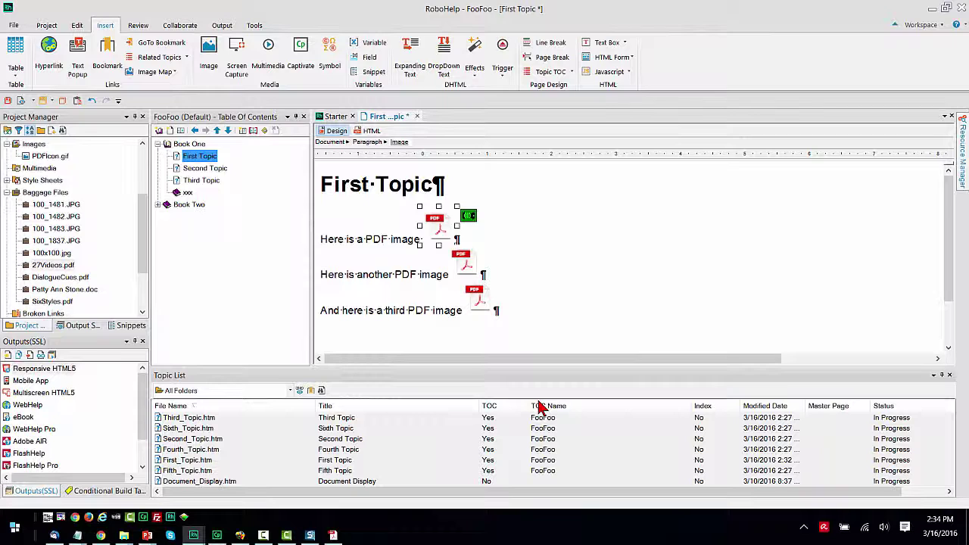
- Hyperlink the second PDF icon to the baggage file DialogueCues.pdf using its copied file name
{"action": "left_click", "coordinate": [61, 278]}
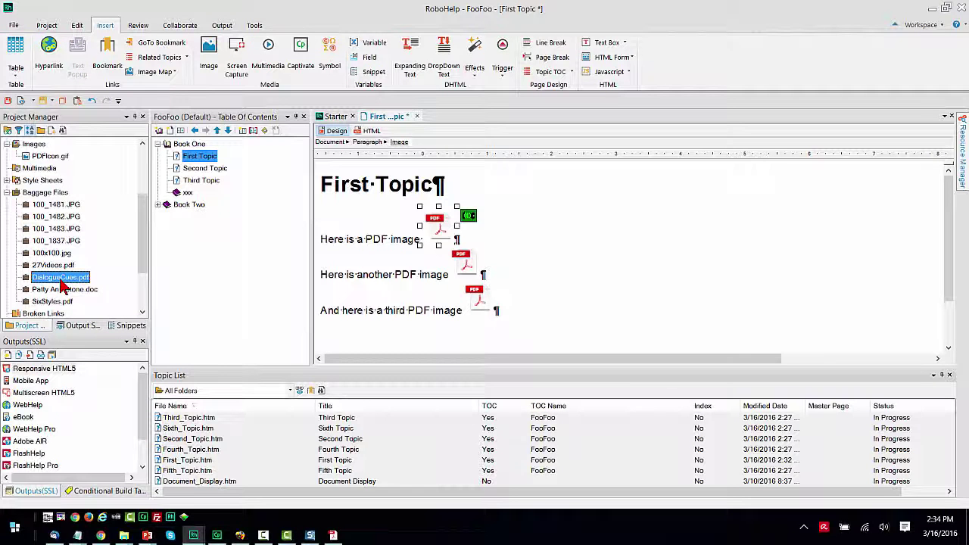
{"action": "left_click", "coordinate": [61, 277]}
{"action": "key", "text": "ctrl+c"}
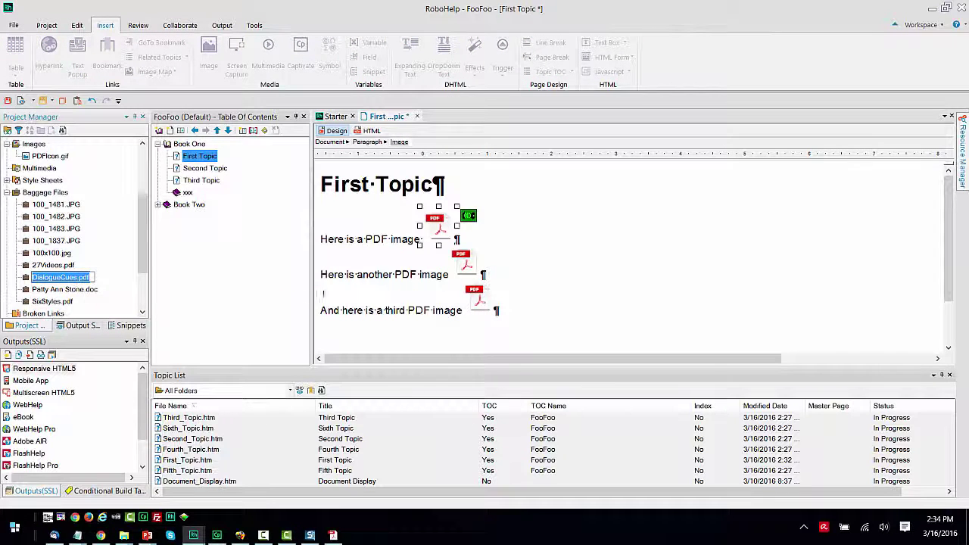
{"action": "left_click", "coordinate": [465, 264]}
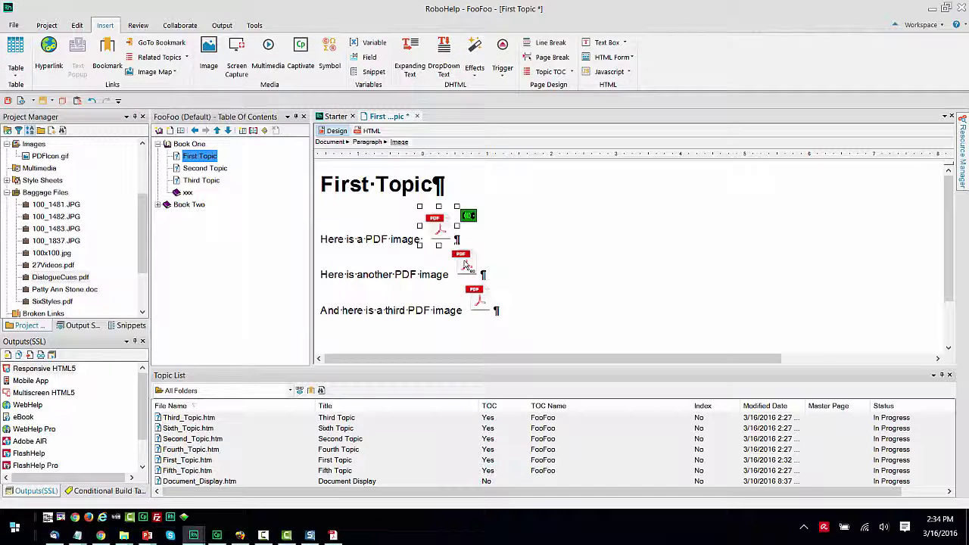
{"action": "left_click", "coordinate": [464, 264]}
{"action": "right_click", "coordinate": [465, 264]}
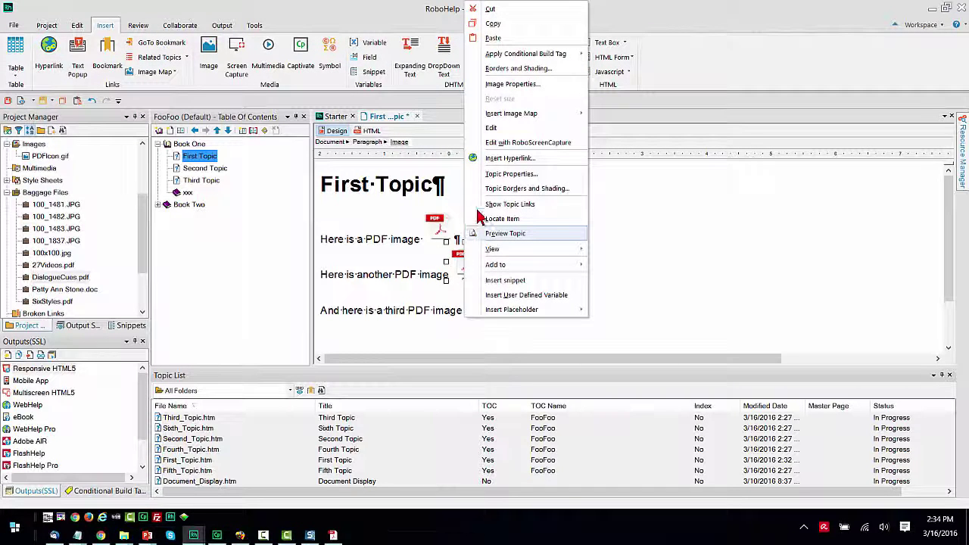
{"action": "left_click", "coordinate": [507, 159]}
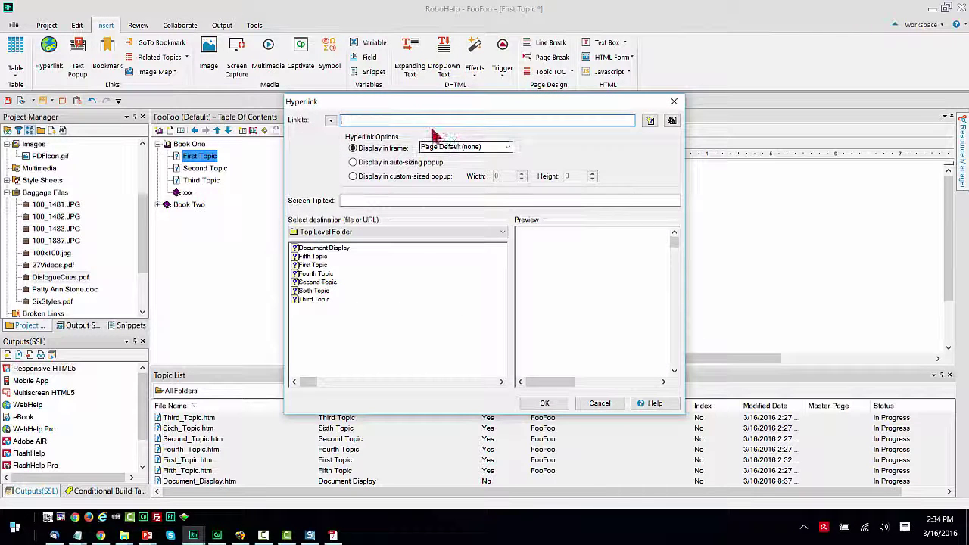
{"action": "key", "text": "ctrl+v"}
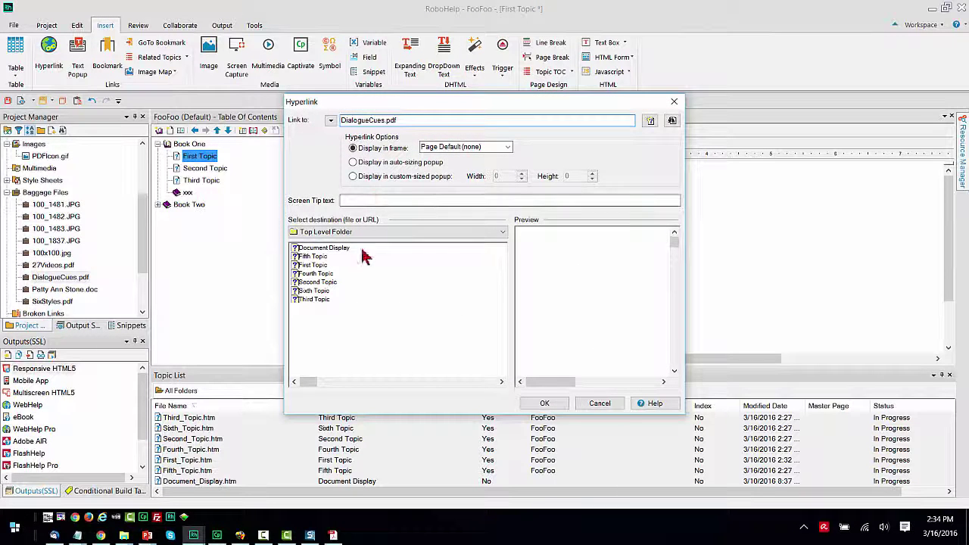
{"action": "left_click", "coordinate": [544, 406]}
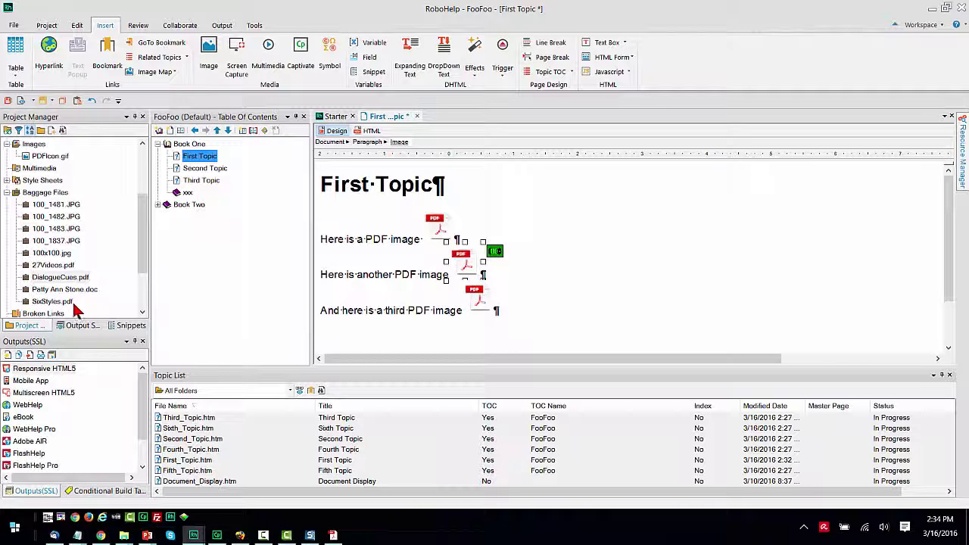
- Hyperlink the third PDF icon to the baggage file SixStyles.pdf using its copied file name
{"action": "left_click", "coordinate": [74, 306]}
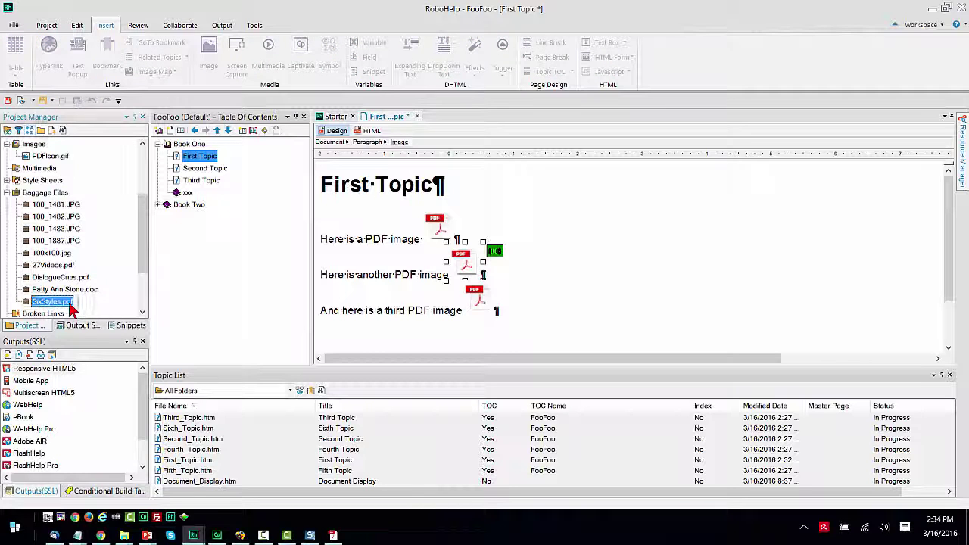
{"action": "left_click", "coordinate": [72, 304]}
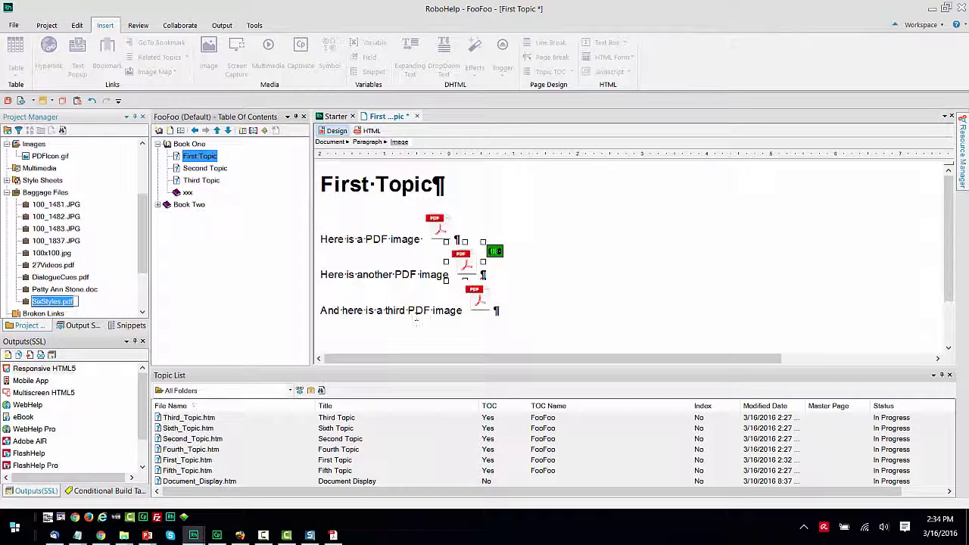
{"action": "left_click", "coordinate": [478, 302]}
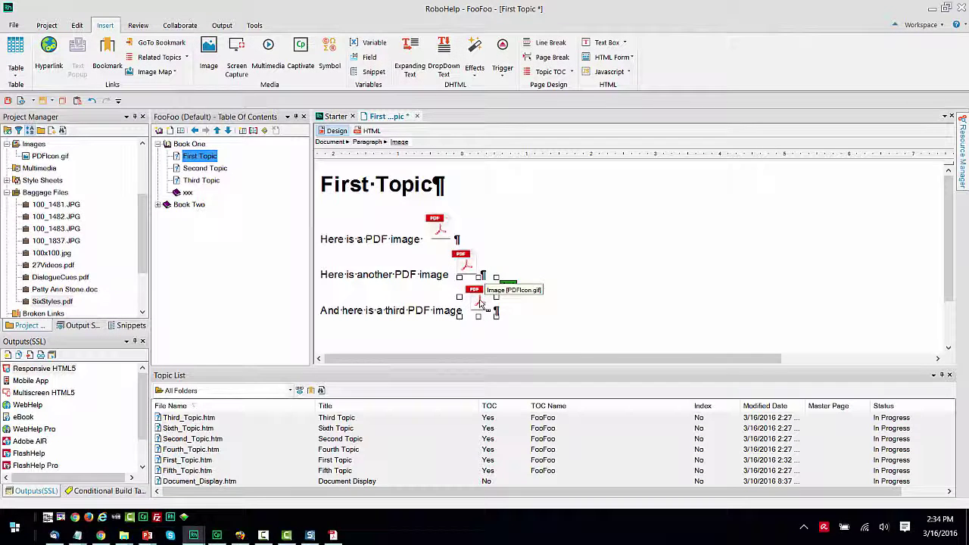
{"action": "right_click", "coordinate": [479, 301]}
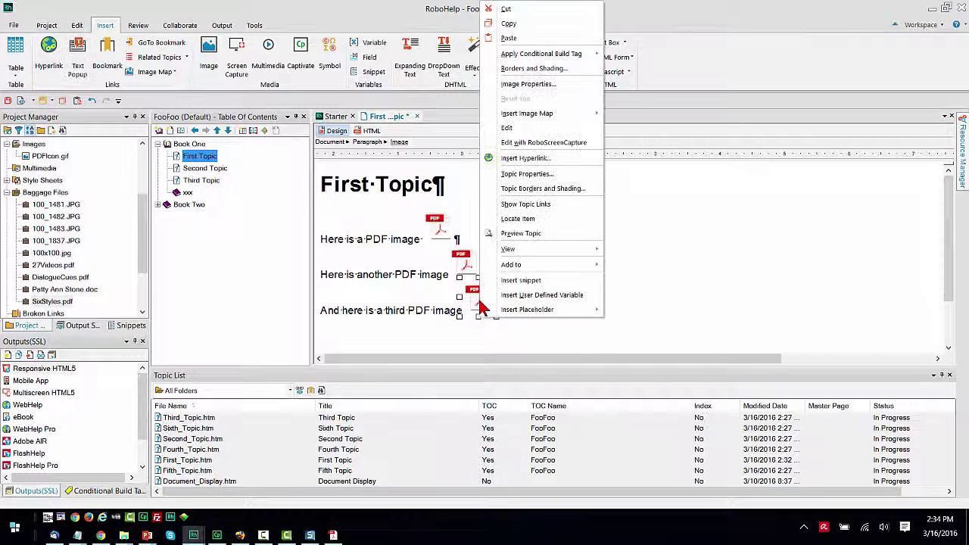
{"action": "left_click", "coordinate": [489, 161]}
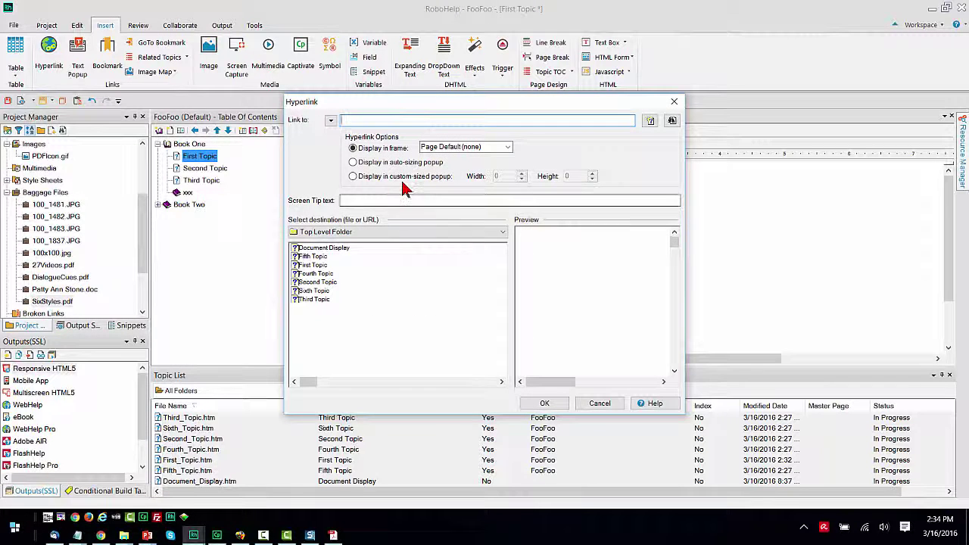
{"action": "left_click", "coordinate": [544, 404]}
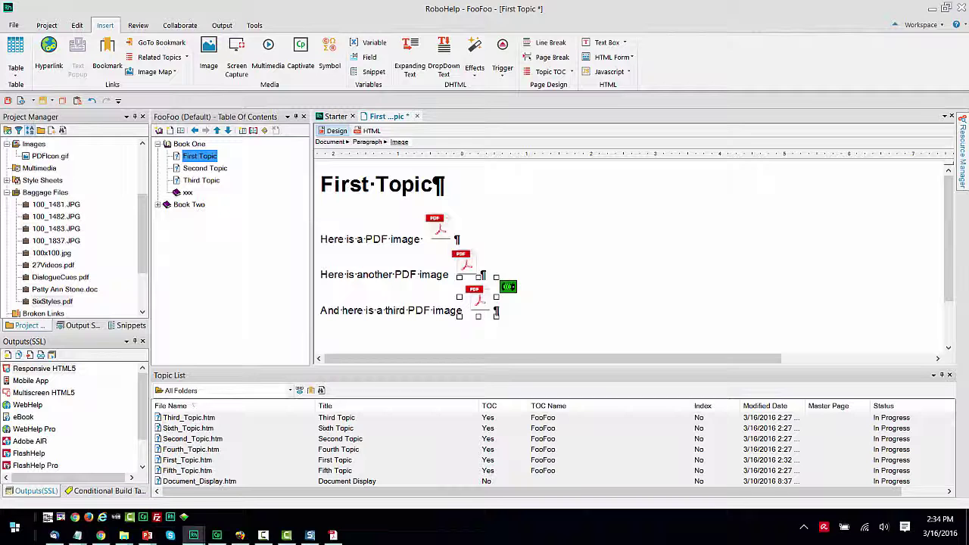
- Save the Responsive HTML5 settings with the Azure_Blue layout and generate the output
{"action": "double_click", "coordinate": [22, 369]}
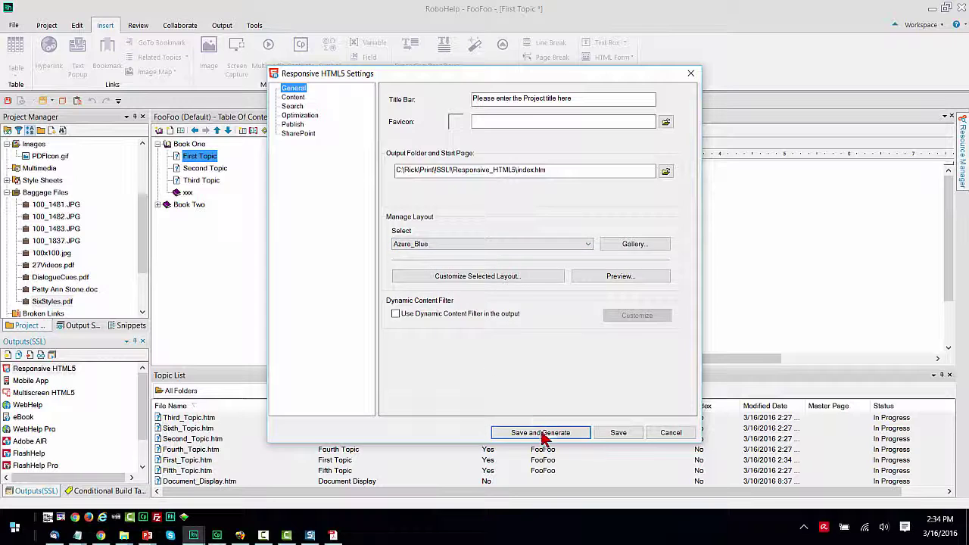
{"action": "left_click", "coordinate": [542, 433]}
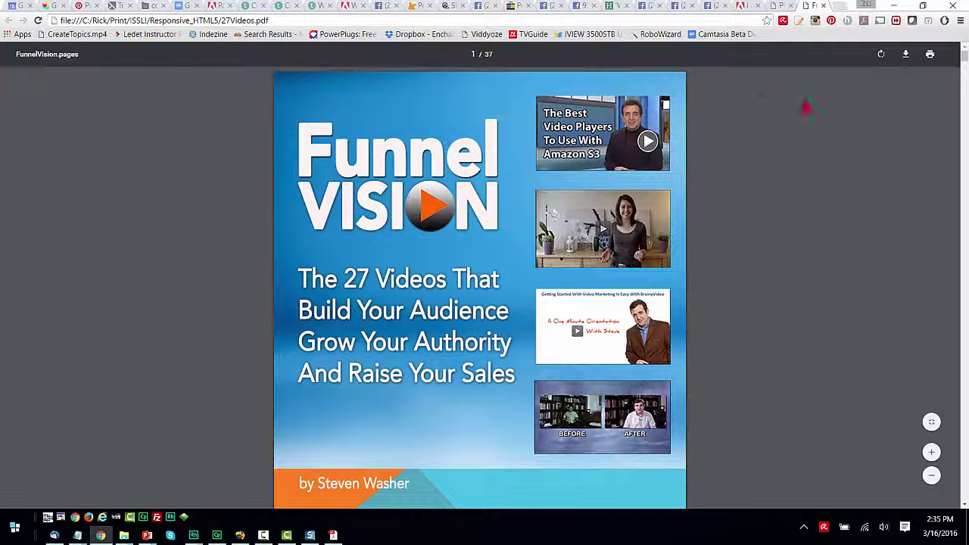
- Check the PDFs linked from the three icons in the generated output in Chrome, closing each document after viewing it
{"action": "left_click", "coordinate": [824, 6]}
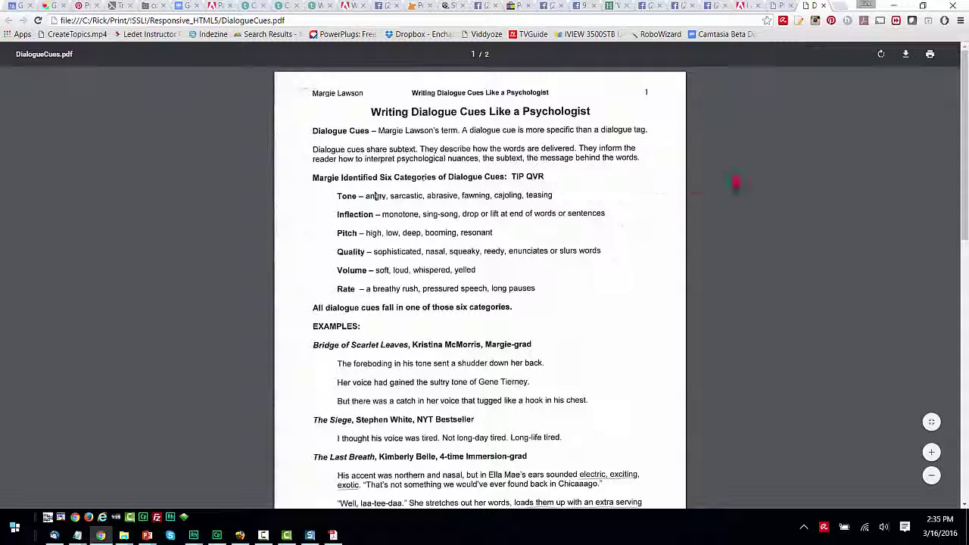
{"action": "left_click", "coordinate": [824, 6]}
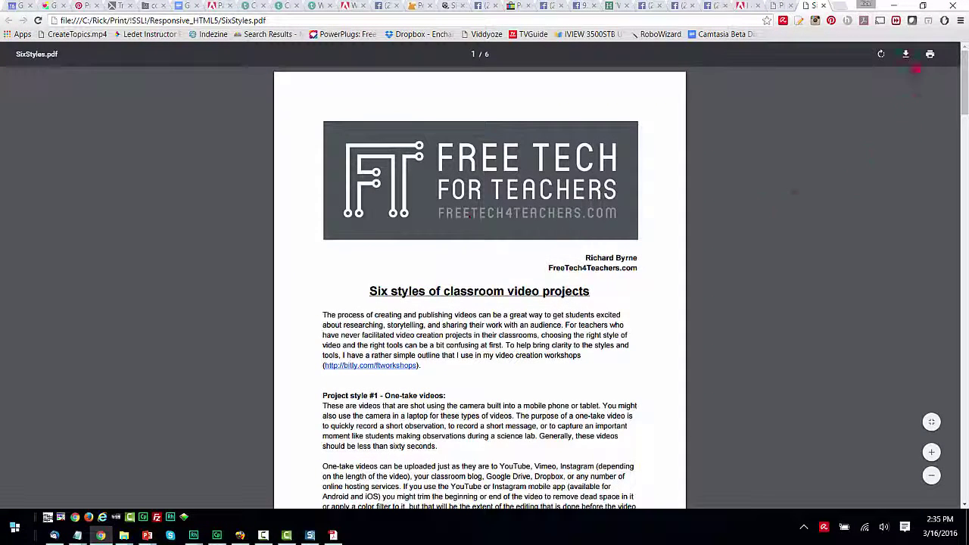
{"action": "left_click", "coordinate": [823, 5]}
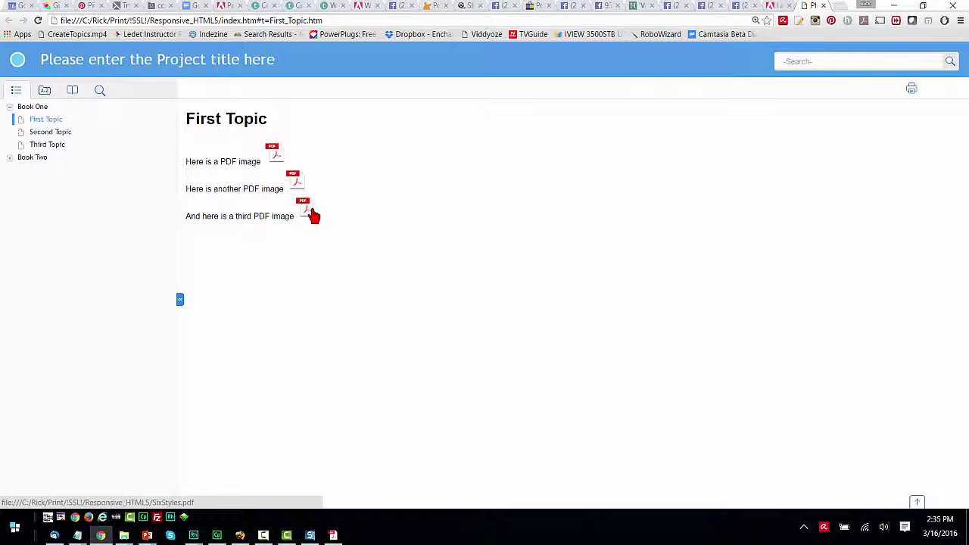
- Close the generated output, switch back to RoboHelp and inspect the hyperlink tag around the first PDF icon in the topic's HTML source
{"action": "left_click", "coordinate": [823, 6]}
{"action": "key", "text": "alt+Tab"}
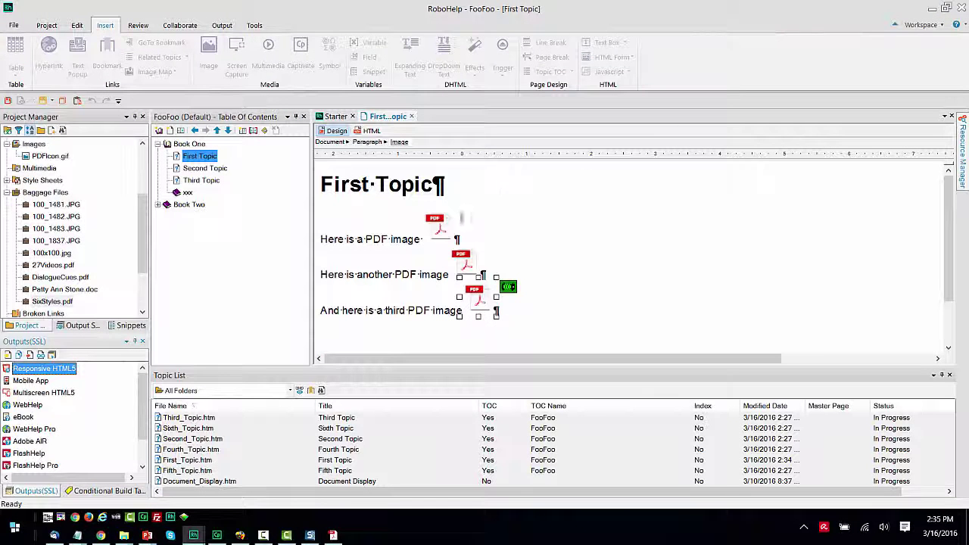
{"action": "left_click", "coordinate": [436, 229]}
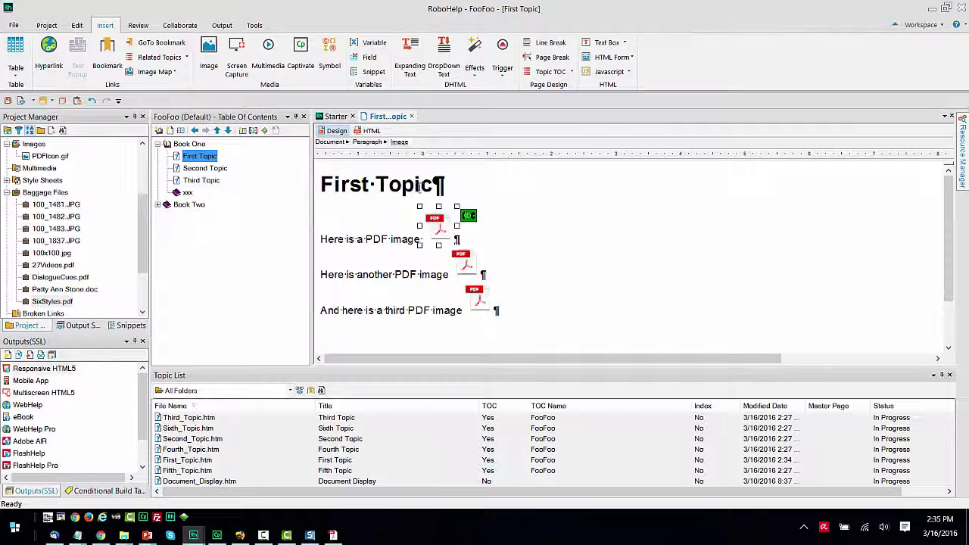
{"action": "left_click", "coordinate": [372, 132]}
{"action": "left_click", "coordinate": [338, 133]}
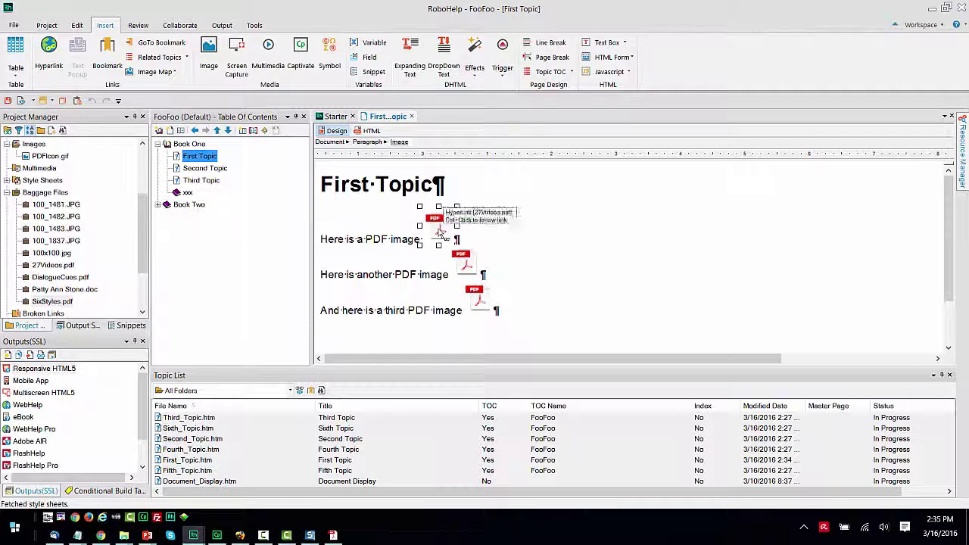
{"action": "left_click", "coordinate": [372, 131]}
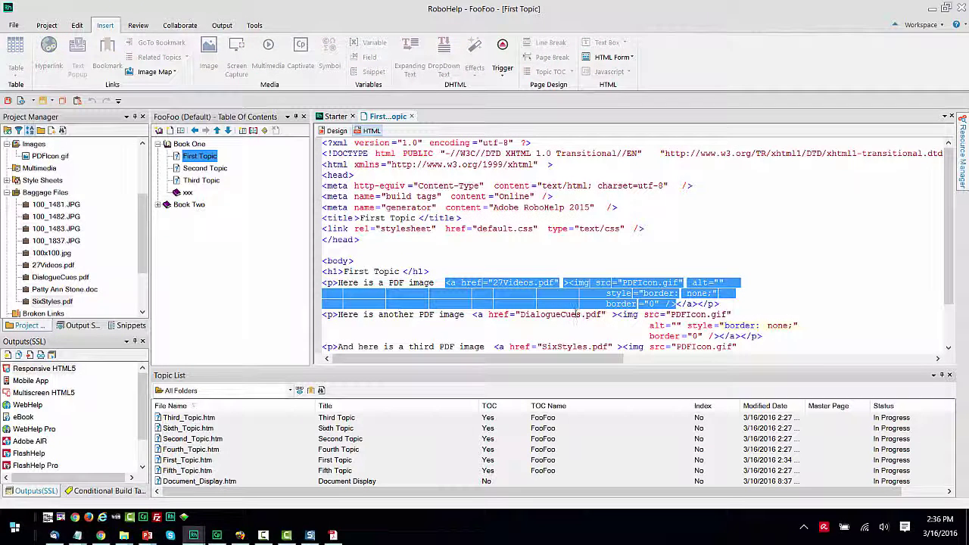
{"action": "left_click", "coordinate": [532, 287]}
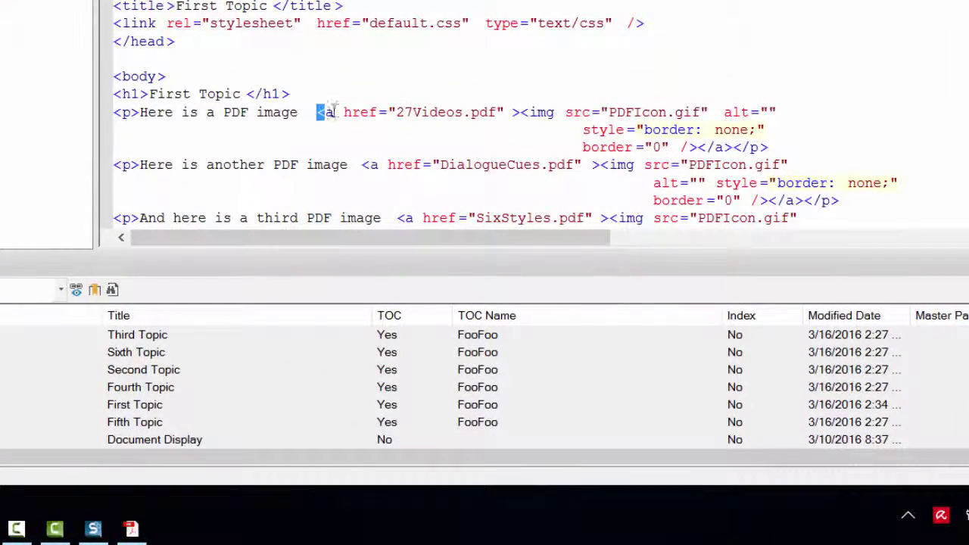
{"action": "left_click_drag", "start_coordinate": [331, 110], "coordinate": [530, 121]}
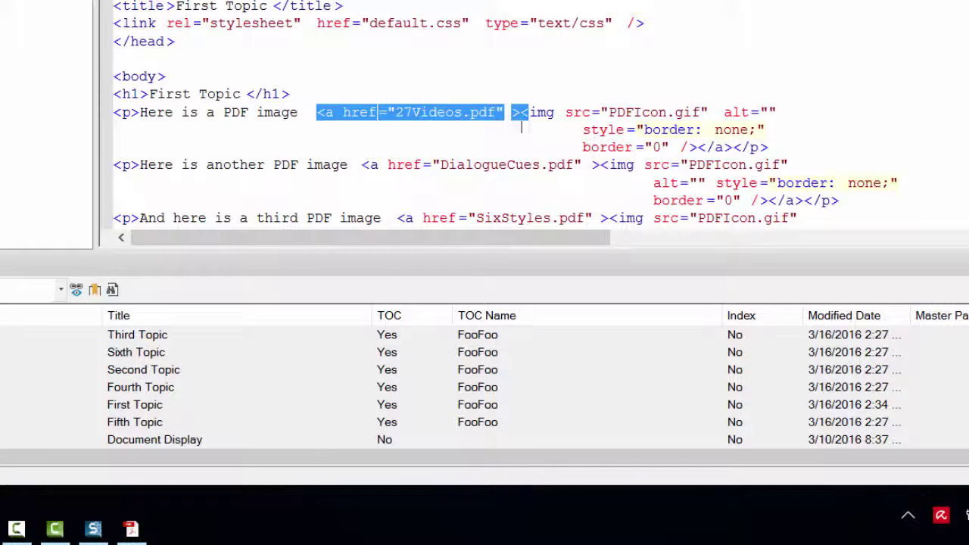
{"action": "left_click", "coordinate": [266, 3]}
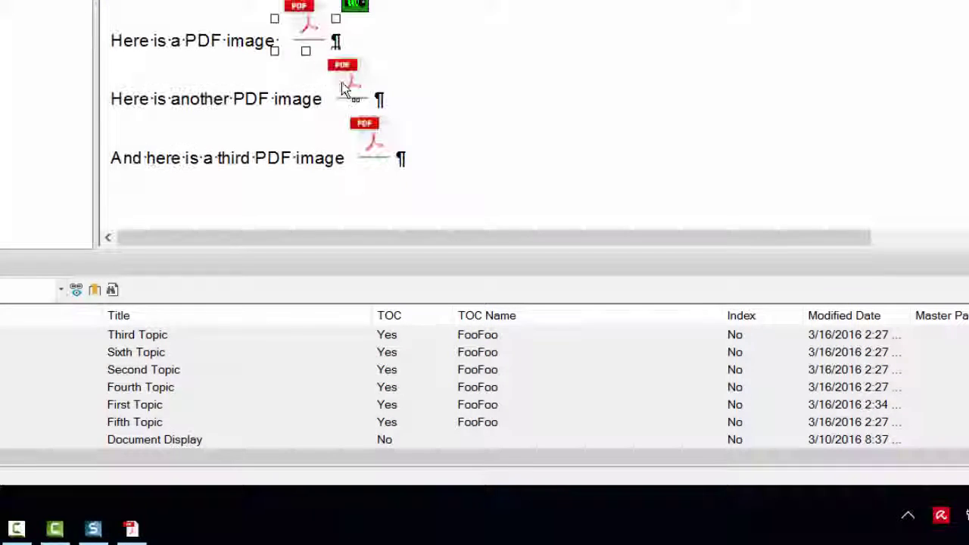
- Inspect the HTML source of the second PDF icon's hyperlink and return to the design view
{"action": "left_click", "coordinate": [355, 82]}
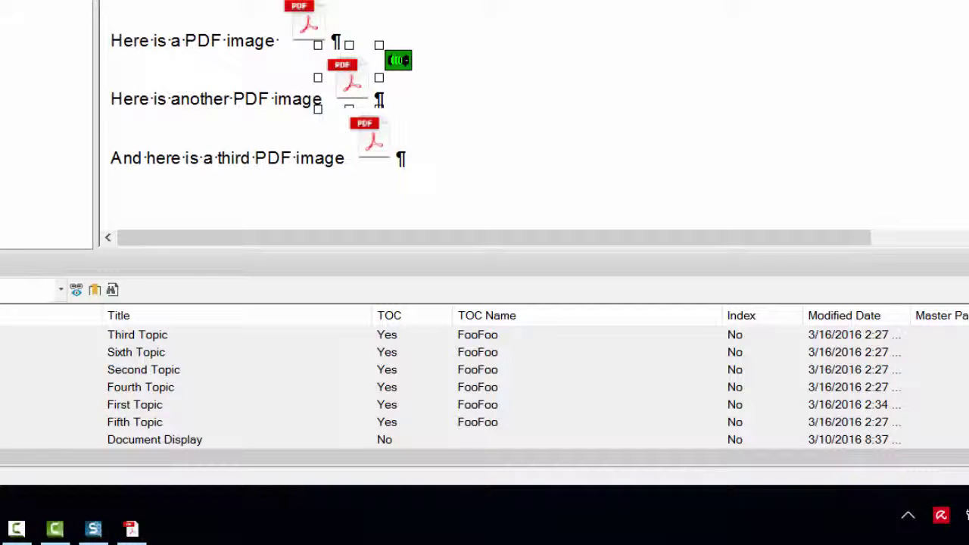
{"action": "left_click", "coordinate": [267, 3]}
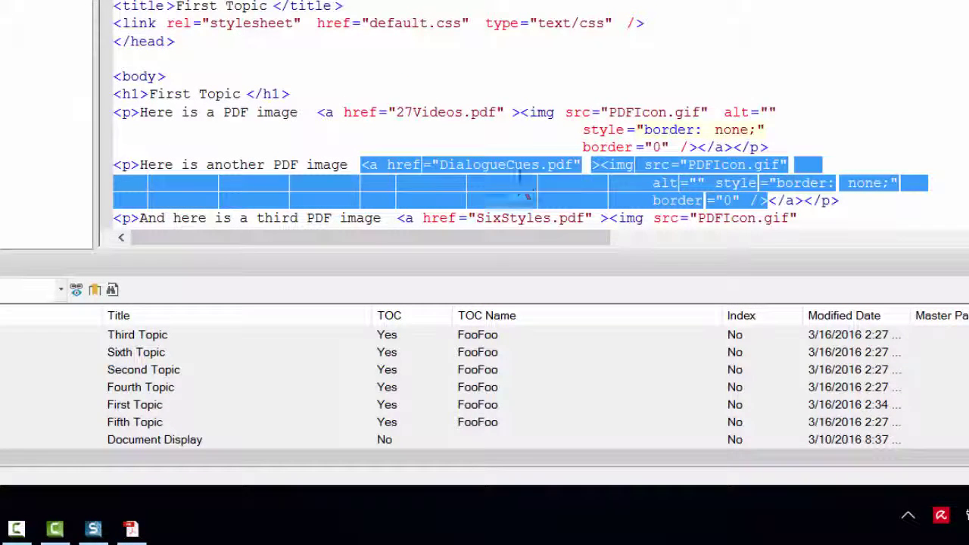
{"action": "left_click", "coordinate": [482, 173]}
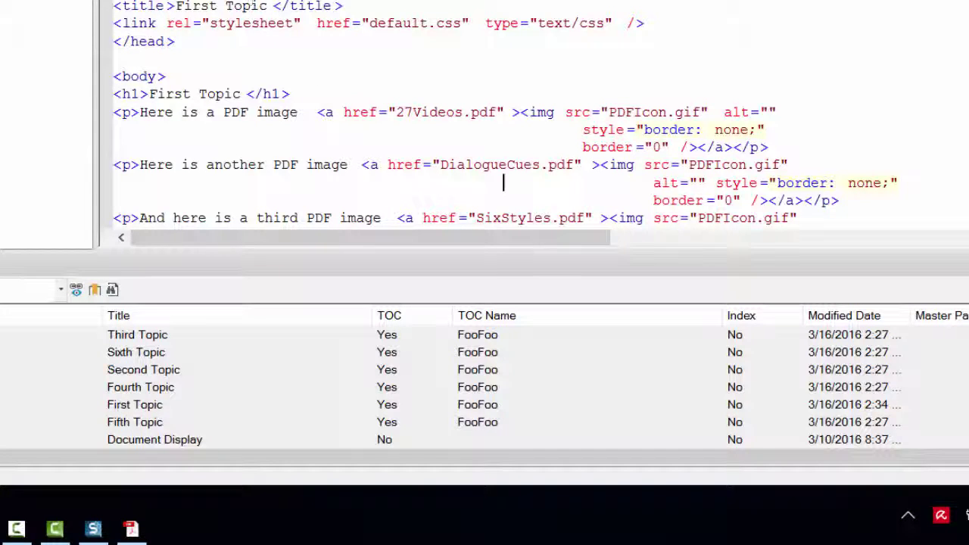
{"action": "left_click", "coordinate": [266, 3]}
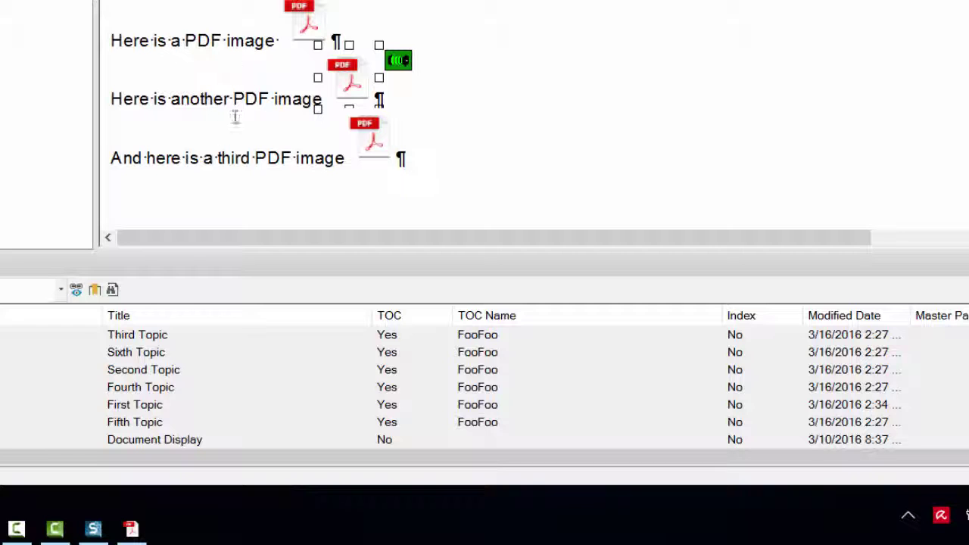